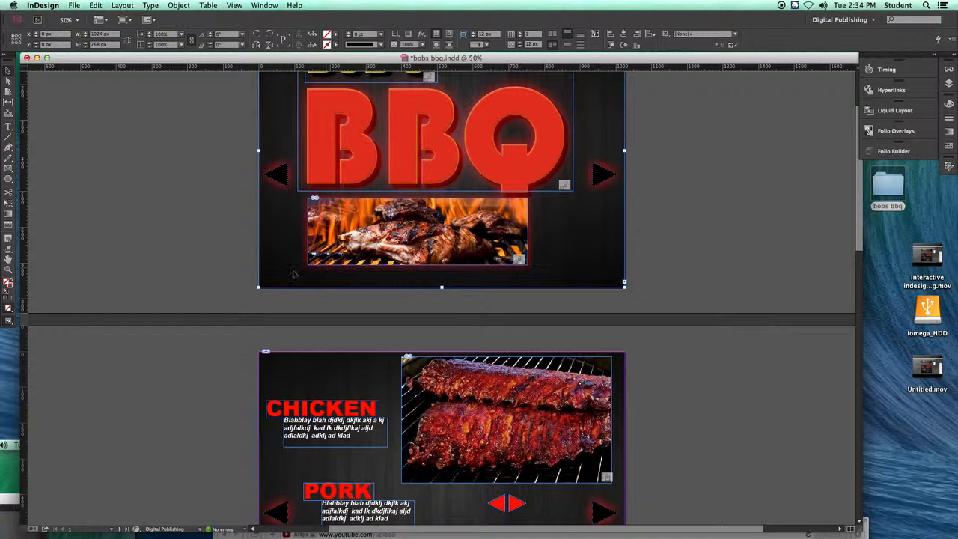
Step: Look through all the pages of the bobs bbq layout and return to the cover page
scroll(359, 299, down, 15)
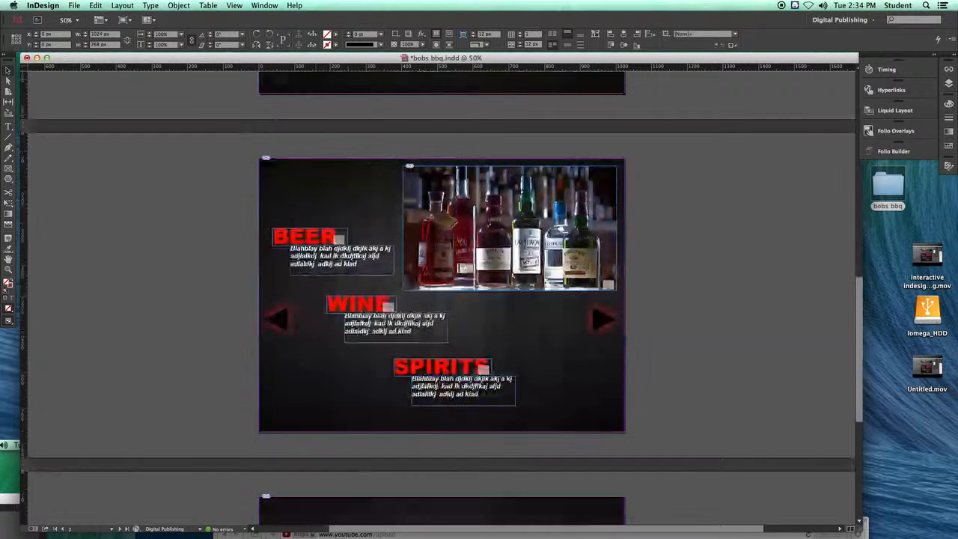
scroll(203, 273, down, 6)
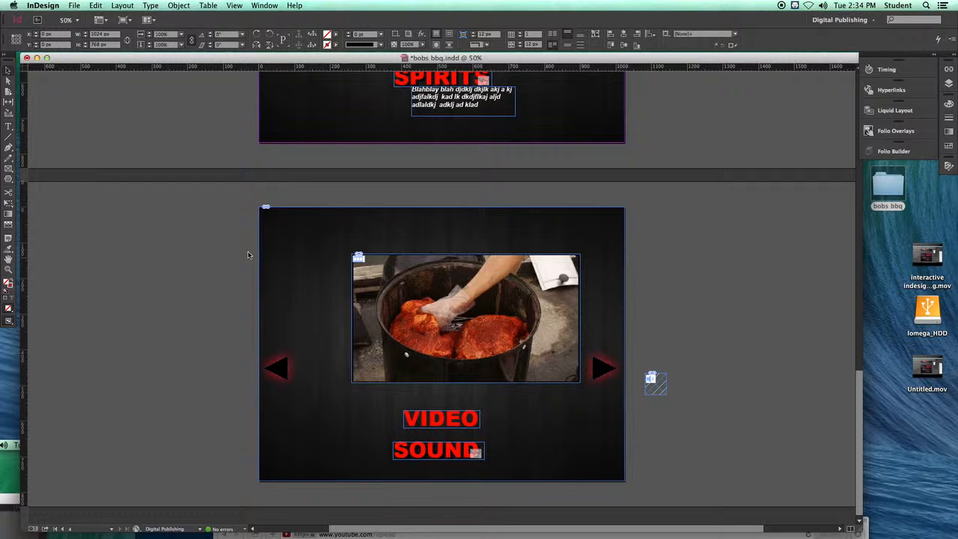
scroll(158, 264, up, 6)
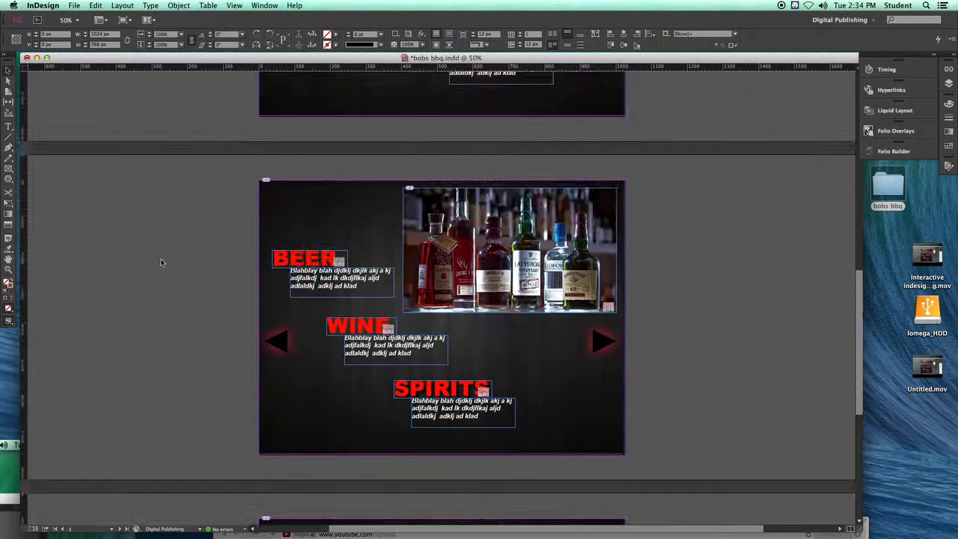
scroll(154, 227, up, 6)
scroll(156, 233, up, 6)
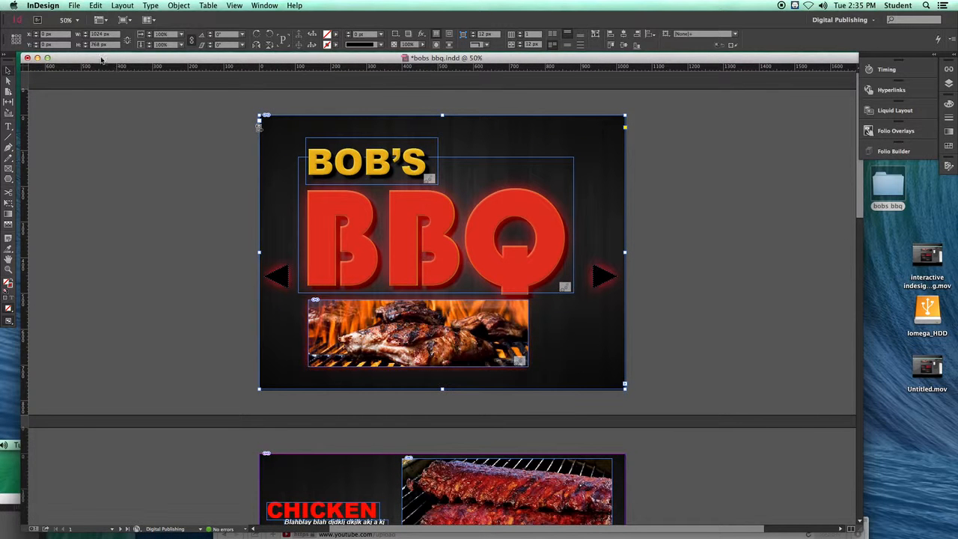
click(73, 6)
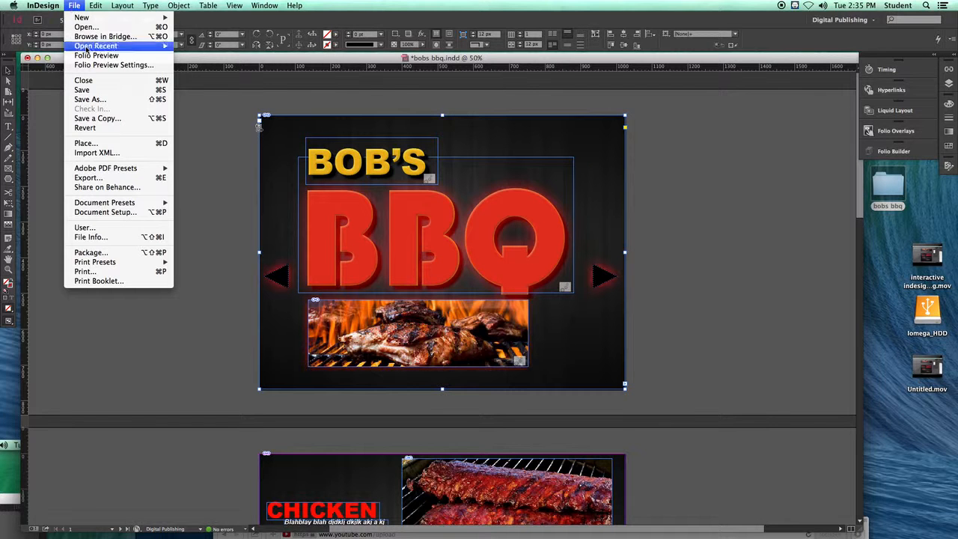
click(746, 67)
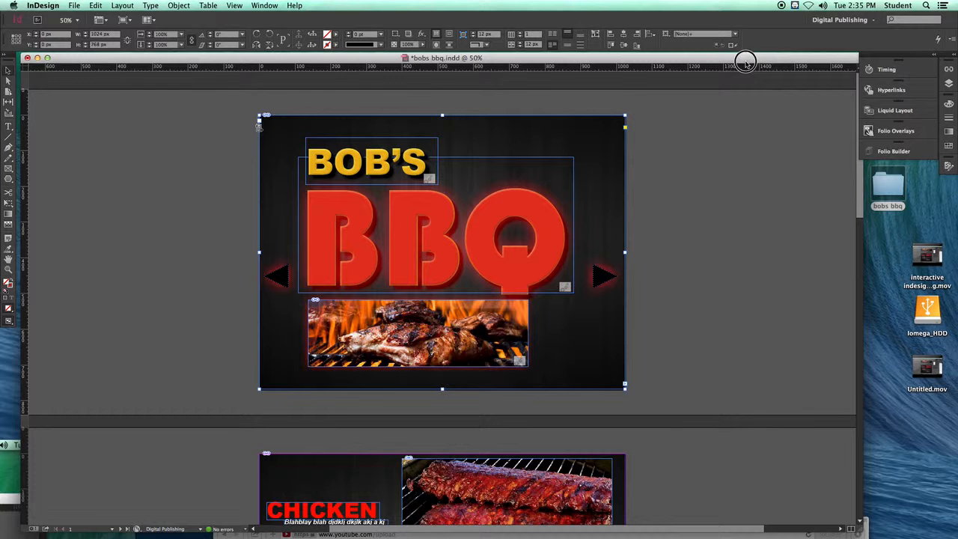
Step: Move the document window aside, open the bobs bbq folder from the desktop, and enlarge its Finder window
drag(733, 58, 631, 147)
click(879, 187)
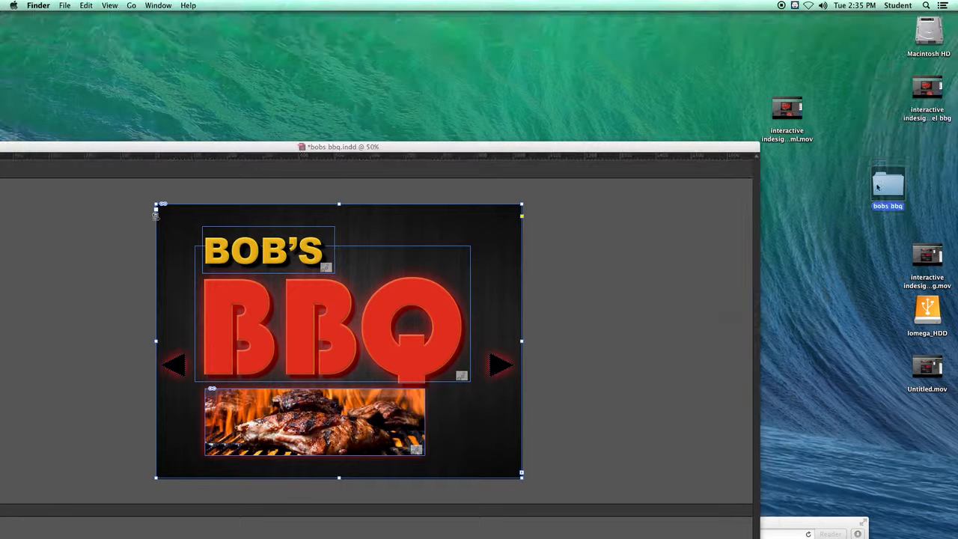
double_click(880, 184)
drag(584, 114, 163, 61)
drag(478, 282, 582, 374)
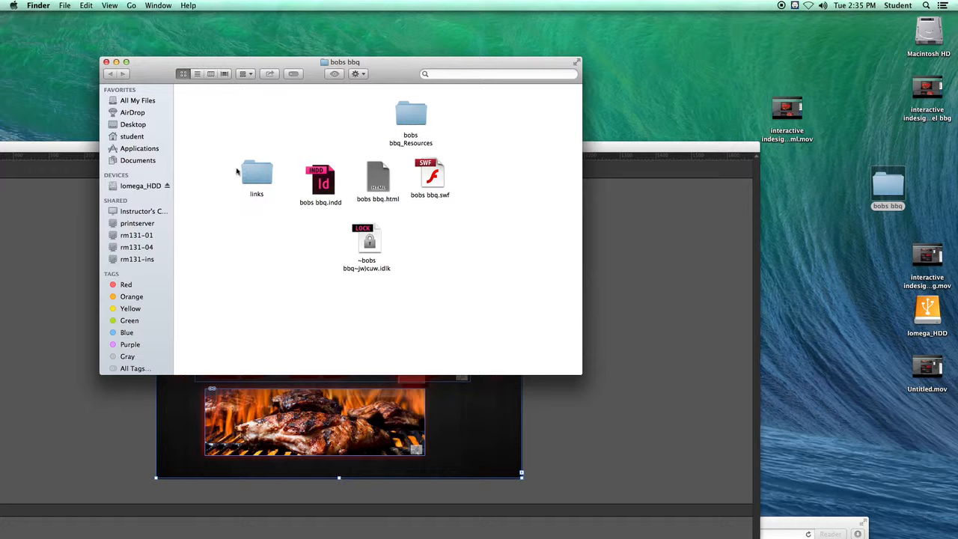
drag(313, 63, 339, 54)
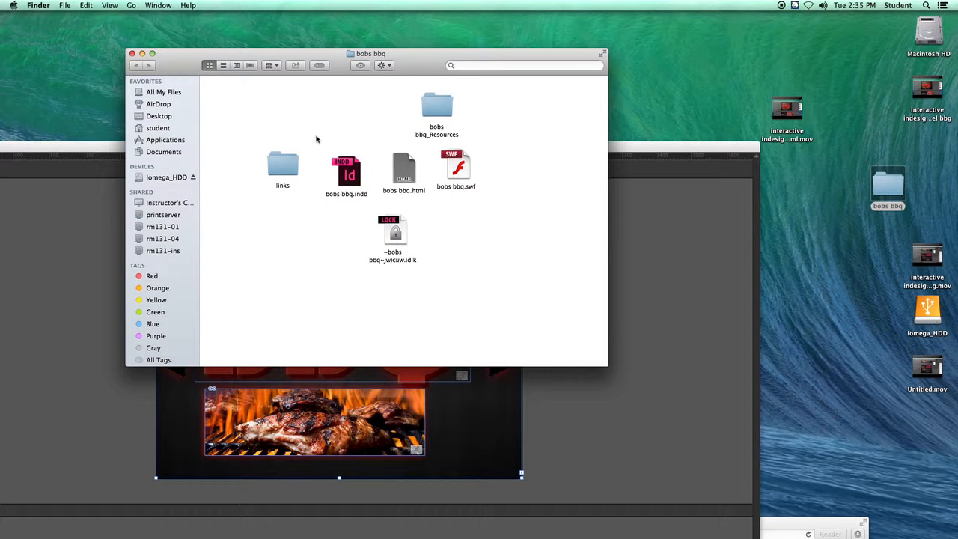
Step: Set bobs bbq.indd apart from the other files and examine the contents of the links folder
drag(345, 171, 337, 130)
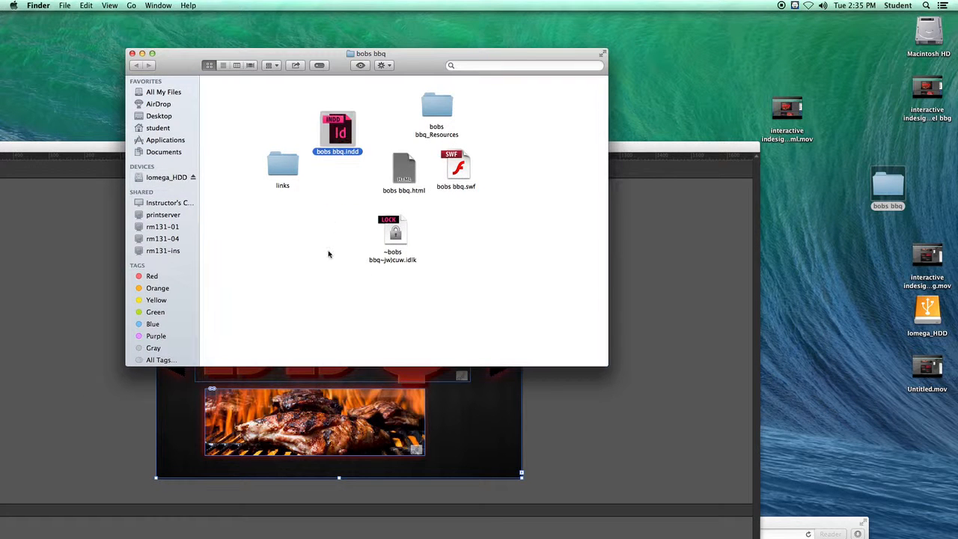
double_click(280, 168)
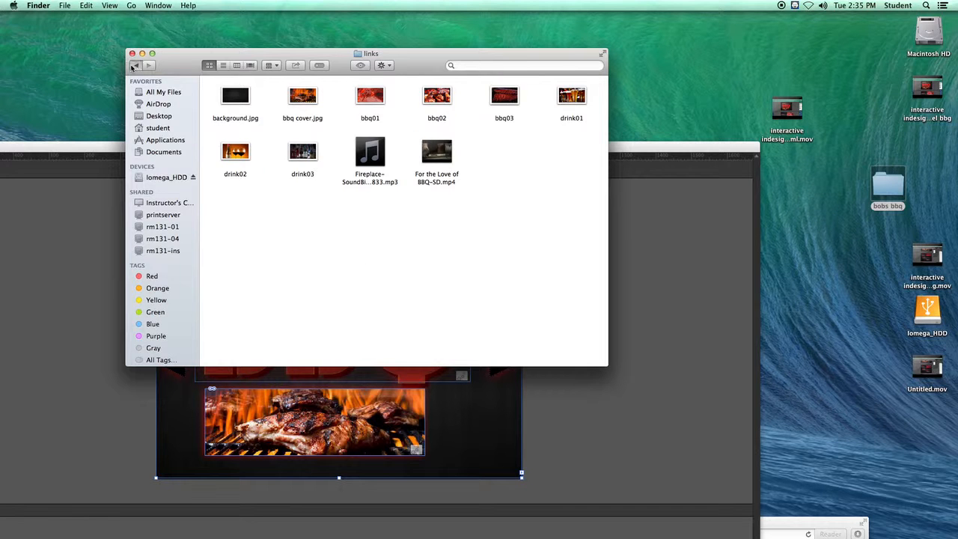
click(135, 65)
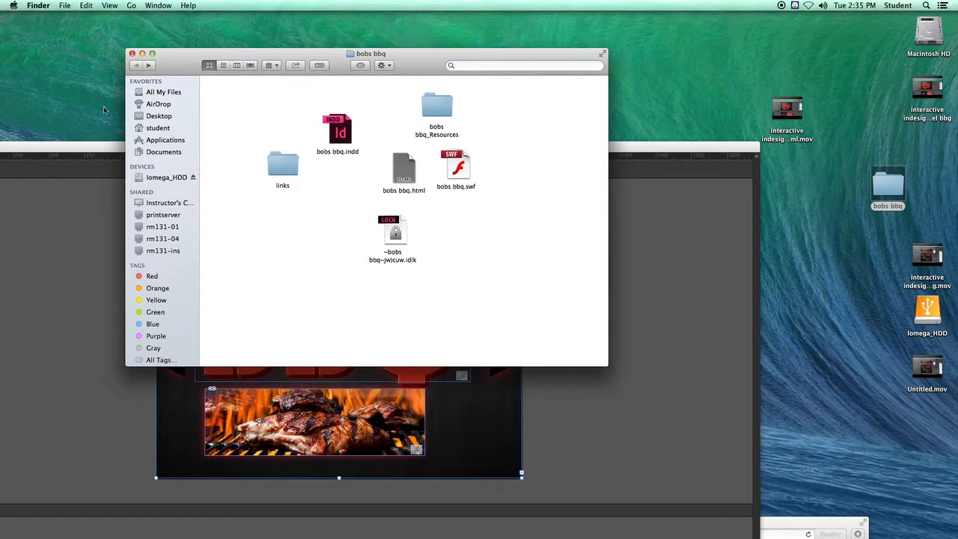
Step: Switch back to the bobs bbq.indd document in InDesign and reposition its window to fill the workspace
click(89, 148)
drag(241, 151, 378, 66)
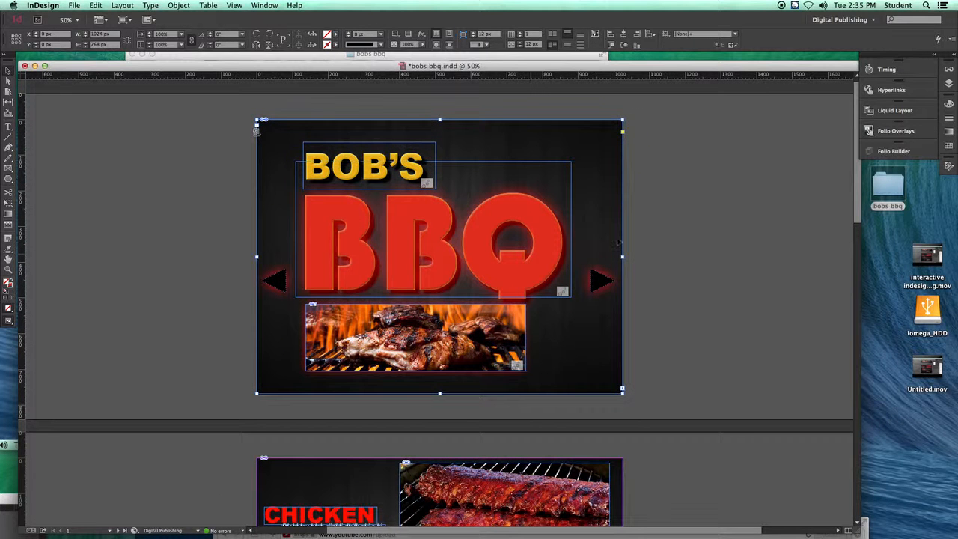
drag(106, 67, 106, 59)
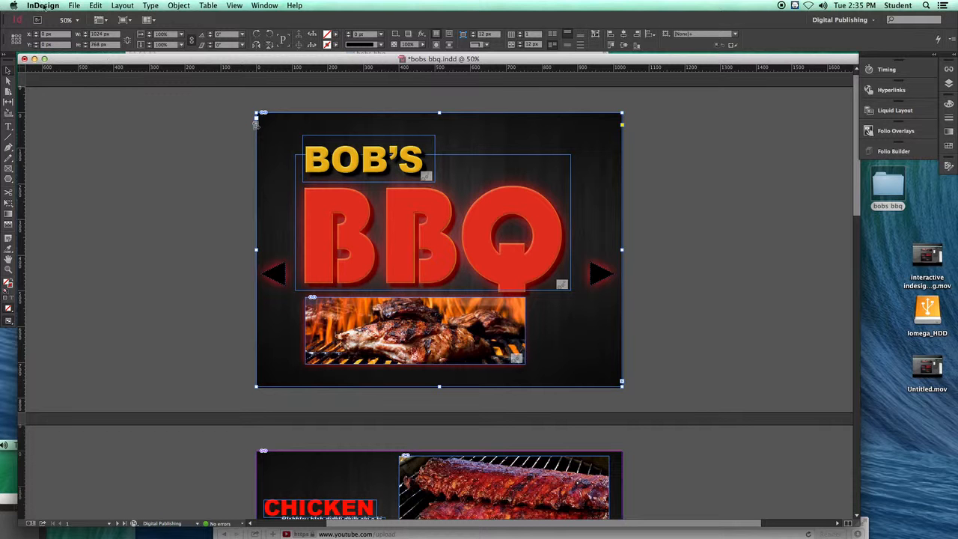
Step: Export all pages as Flash Player (SWF) with an HTML file into the bobs bbq folder, replacing the existing export
click(74, 6)
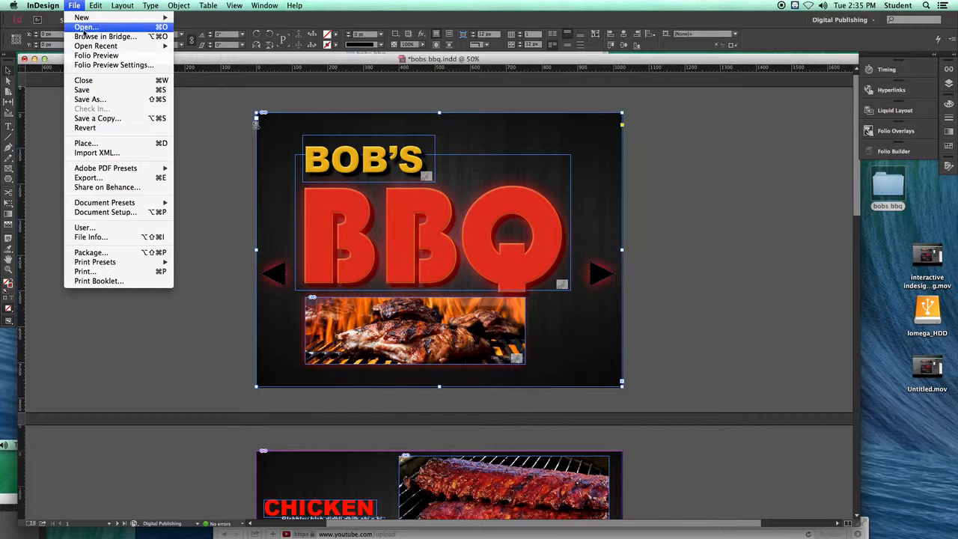
click(94, 177)
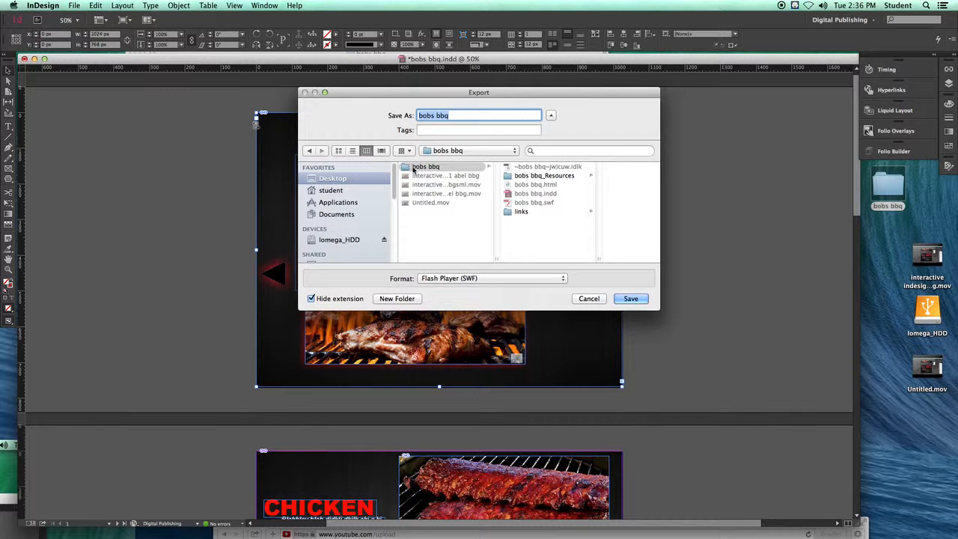
click(558, 281)
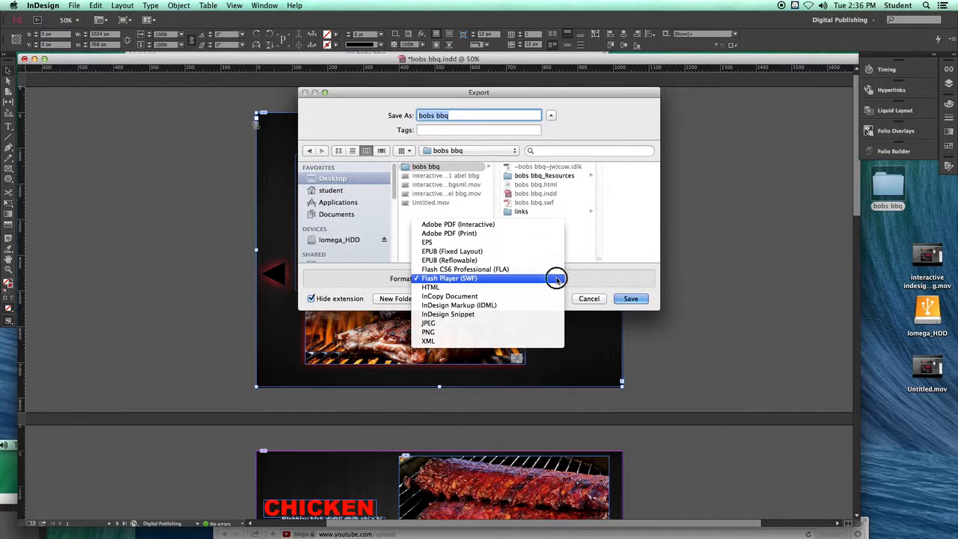
click(508, 278)
click(631, 299)
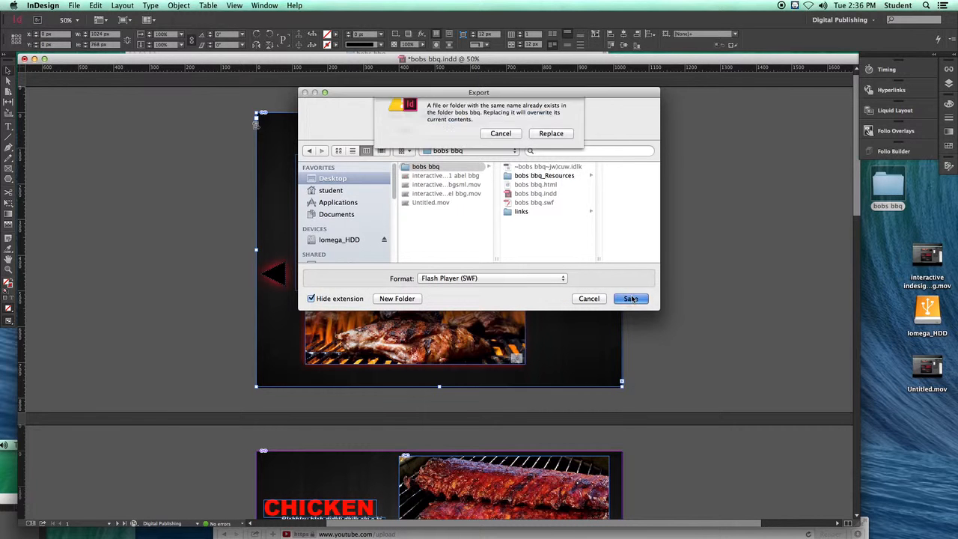
click(554, 156)
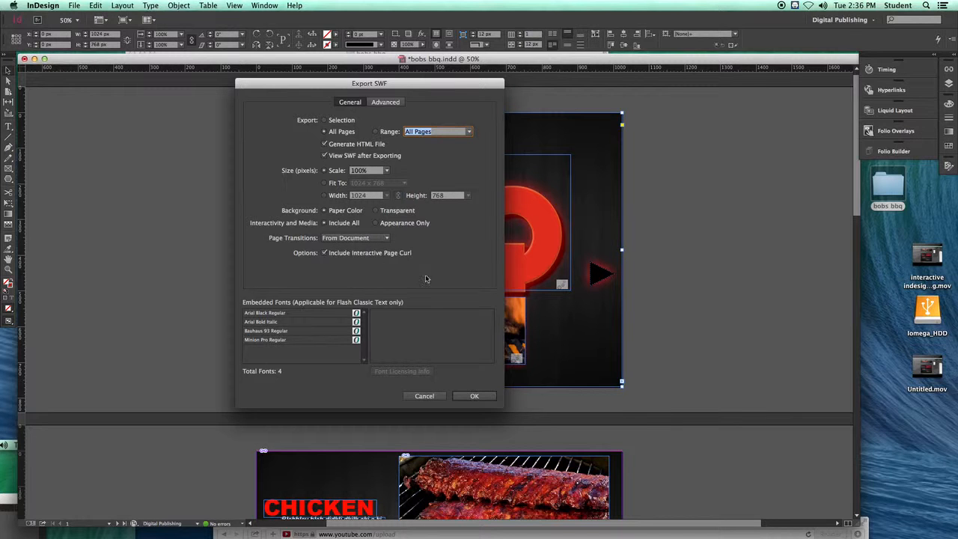
click(467, 397)
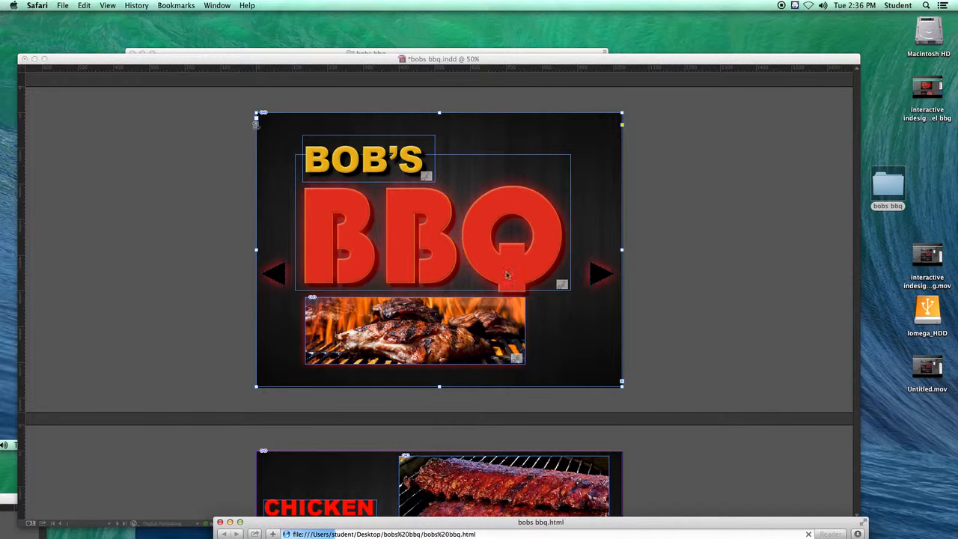
Step: Preview the exported bobs bbq page in Safari and move its window back out of the way
drag(490, 522, 461, 63)
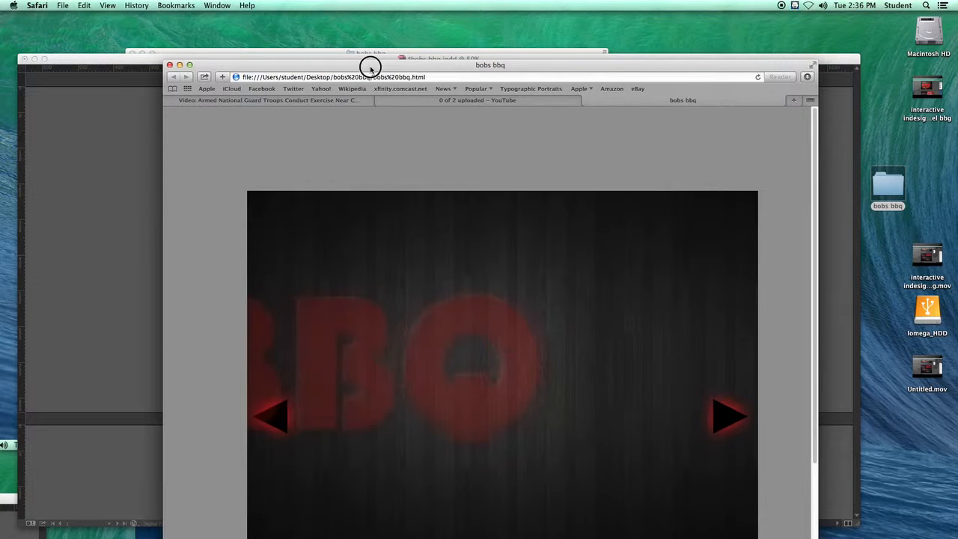
drag(372, 69, 463, 530)
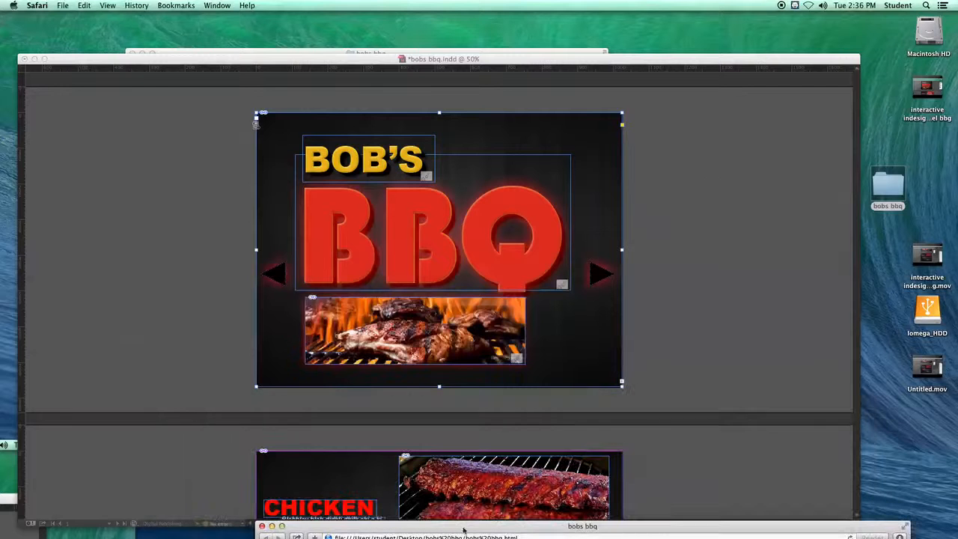
Step: Reopen the bobs bbq folder in Finder and separate the links folder and InDesign file from the HTML and SWF files
double_click(884, 183)
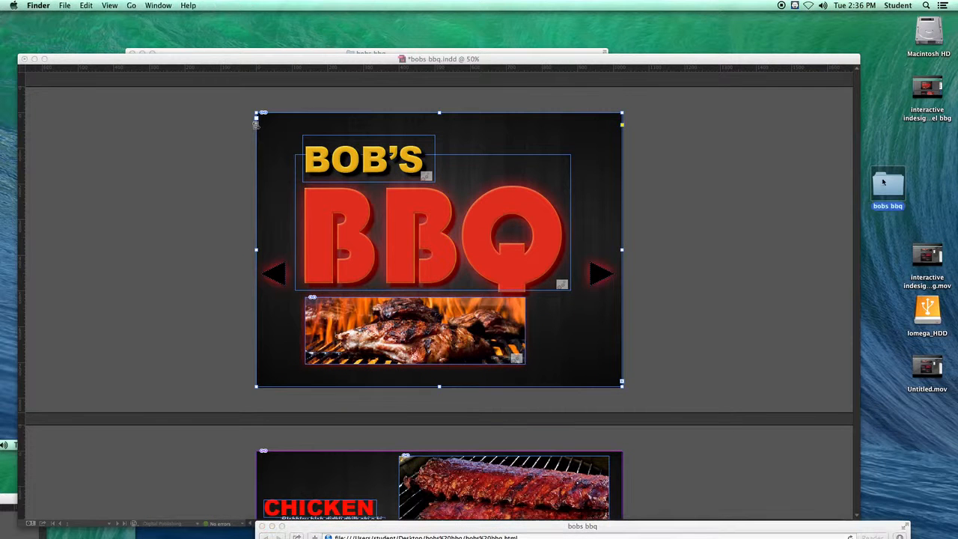
drag(431, 66, 487, 63)
click(343, 163)
drag(342, 162, 315, 125)
drag(391, 128, 369, 110)
click(438, 120)
drag(456, 167, 451, 158)
drag(519, 162, 534, 174)
click(507, 171)
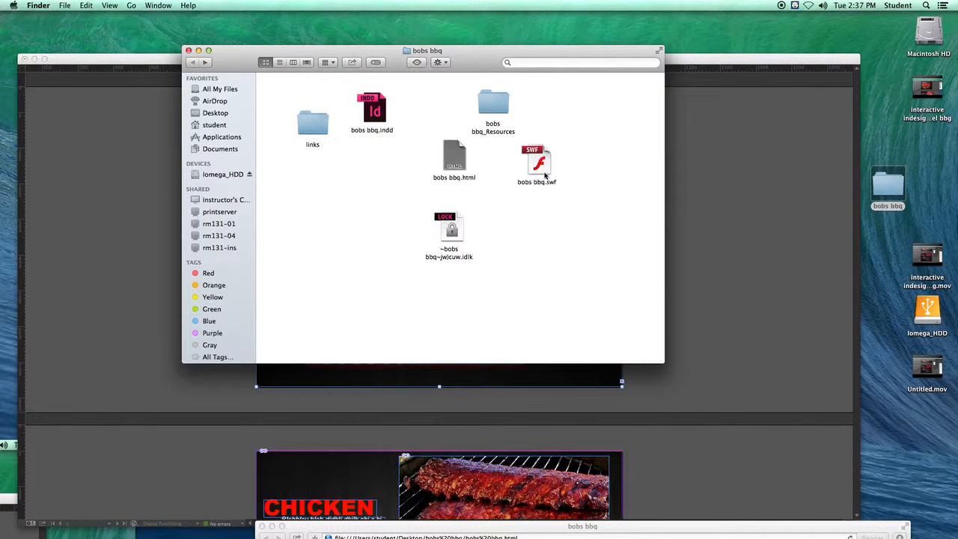
Step: Arrange bobs bbq.html and bobs bbq.swf side by side beneath the bobs bbq_Resources folder
drag(449, 151, 462, 158)
click(513, 163)
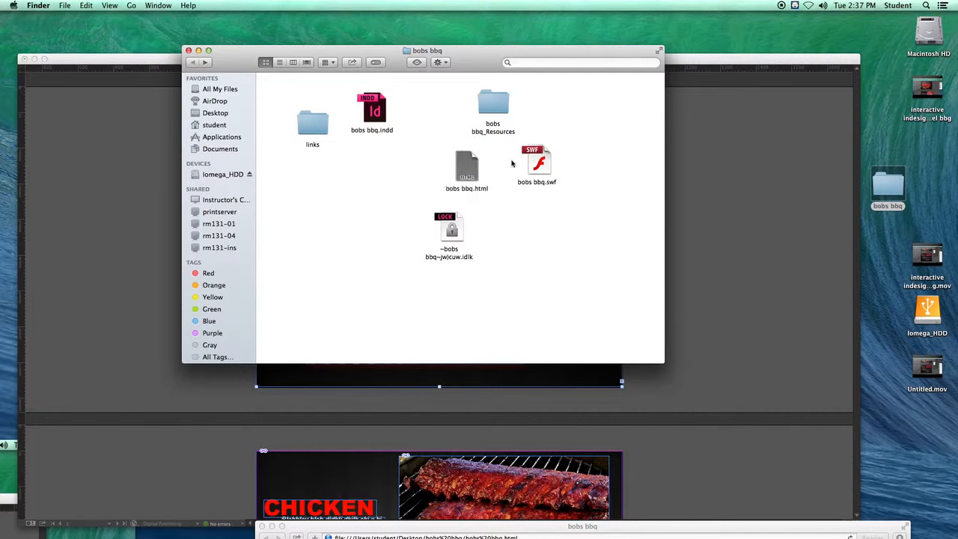
drag(468, 165, 454, 161)
click(407, 175)
click(506, 162)
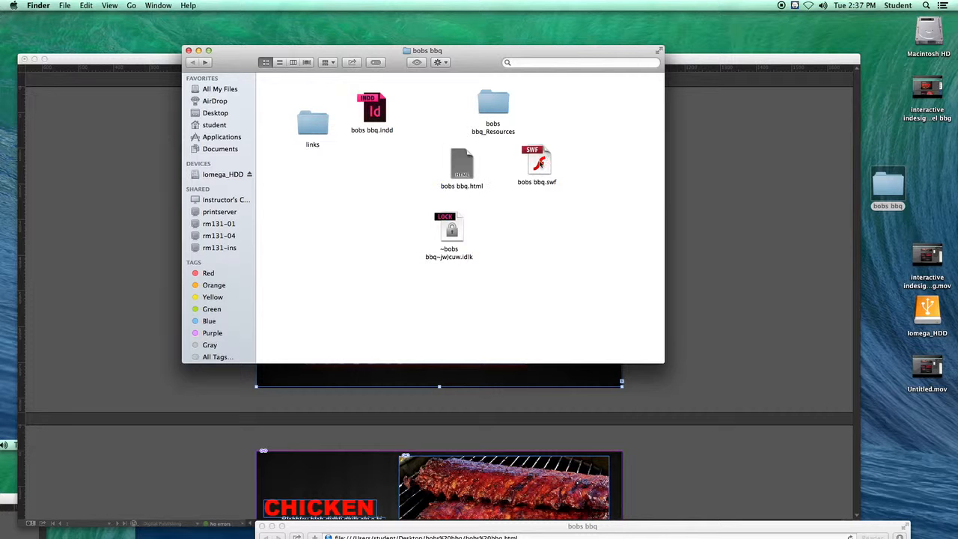
drag(531, 171, 470, 161)
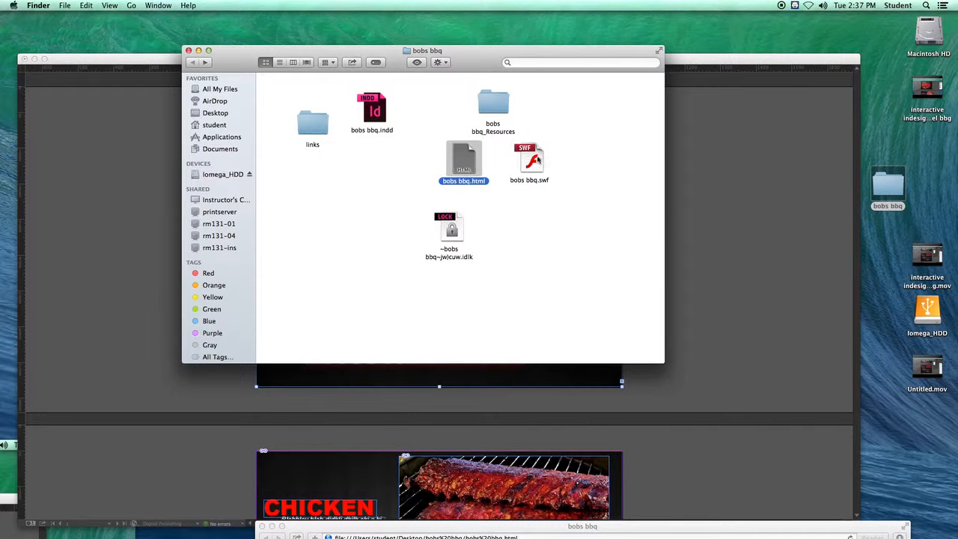
click(555, 147)
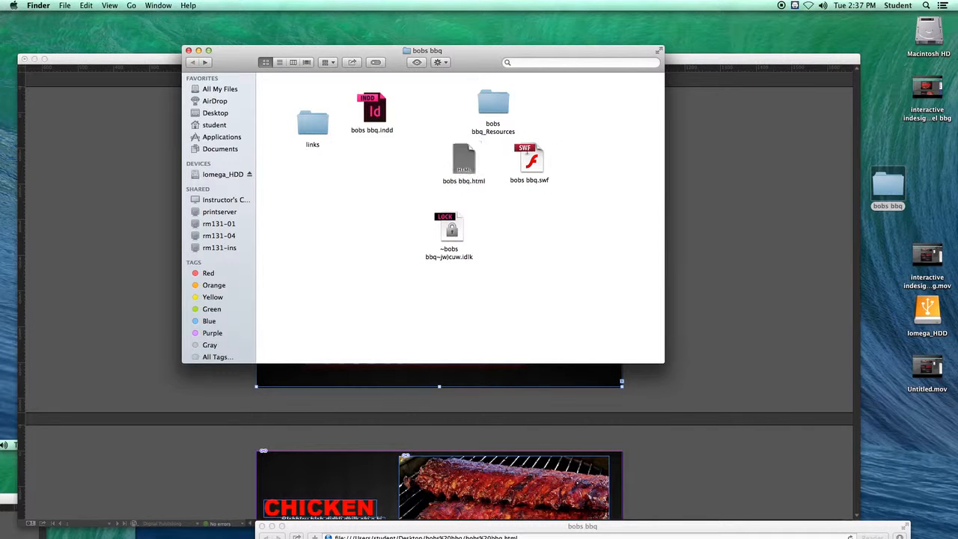
drag(534, 162, 522, 167)
click(557, 142)
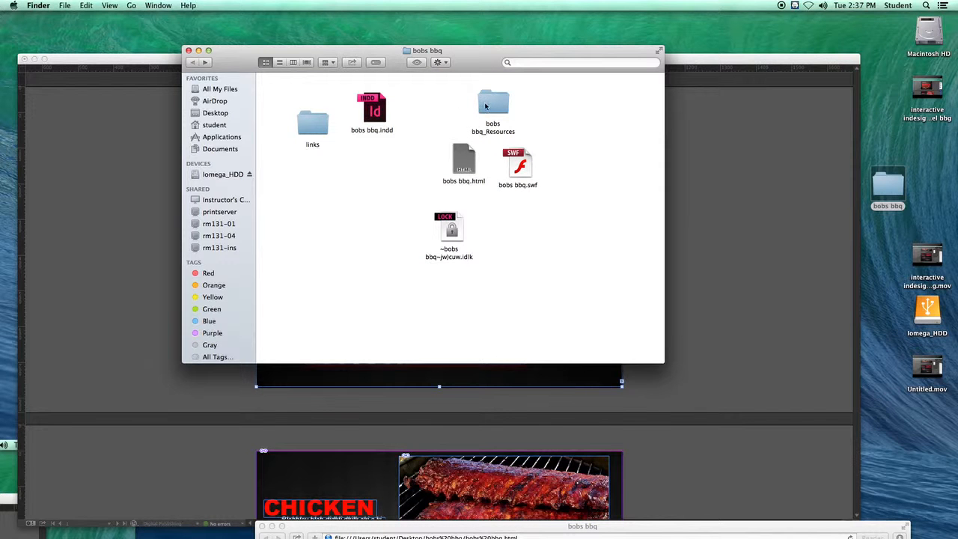
Step: Examine the contents of the bobs bbq_Resources folder and return to the bobs bbq folder
double_click(500, 105)
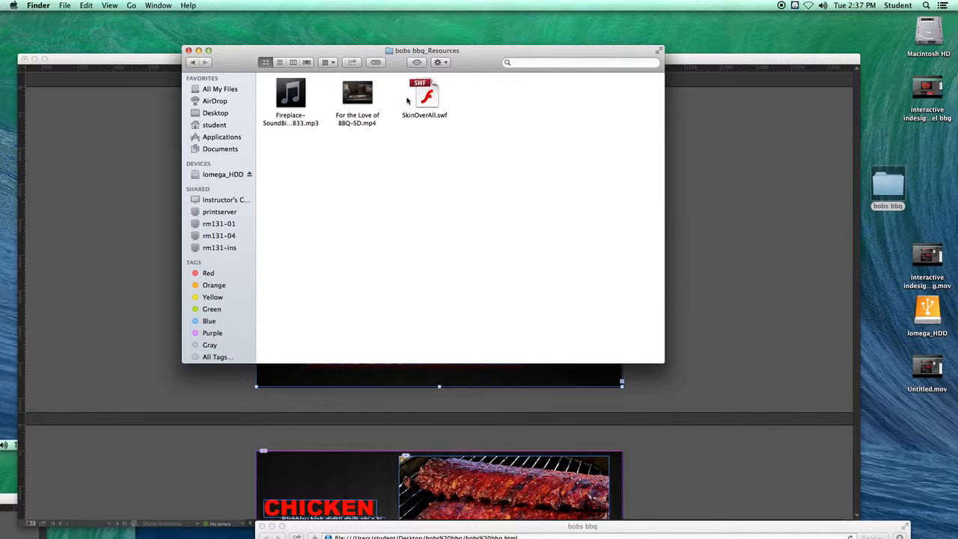
click(194, 63)
drag(486, 103, 488, 107)
click(418, 190)
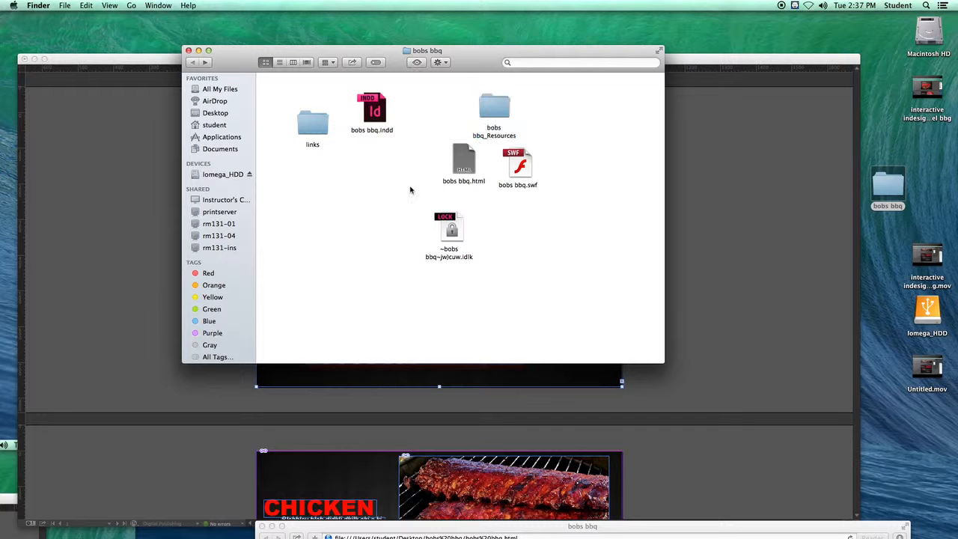
Step: Shift the HTML and SWF files slightly away from the folder's edge and place bobs bbq.indd next to the links folder
drag(466, 176, 440, 156)
drag(514, 161, 499, 166)
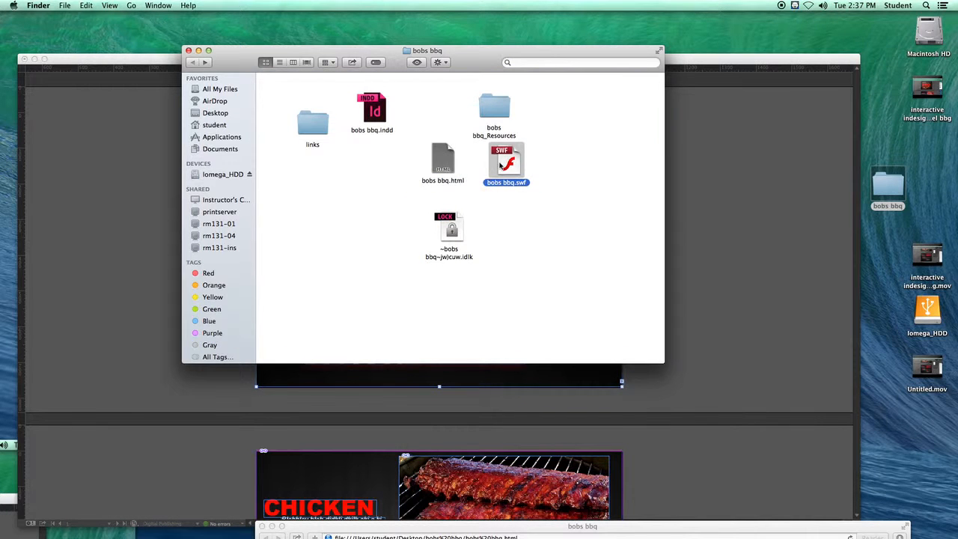
click(547, 176)
click(508, 166)
click(575, 157)
click(352, 181)
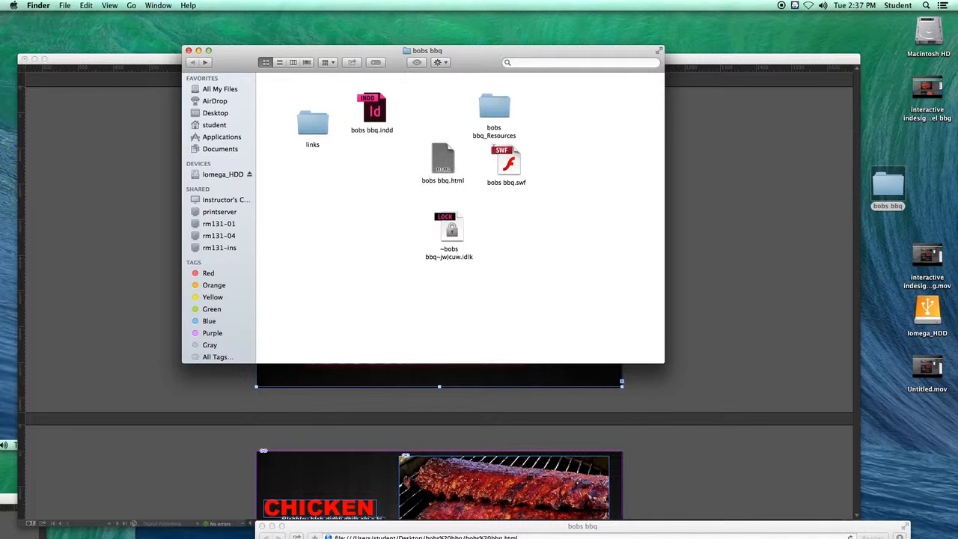
drag(396, 117, 387, 127)
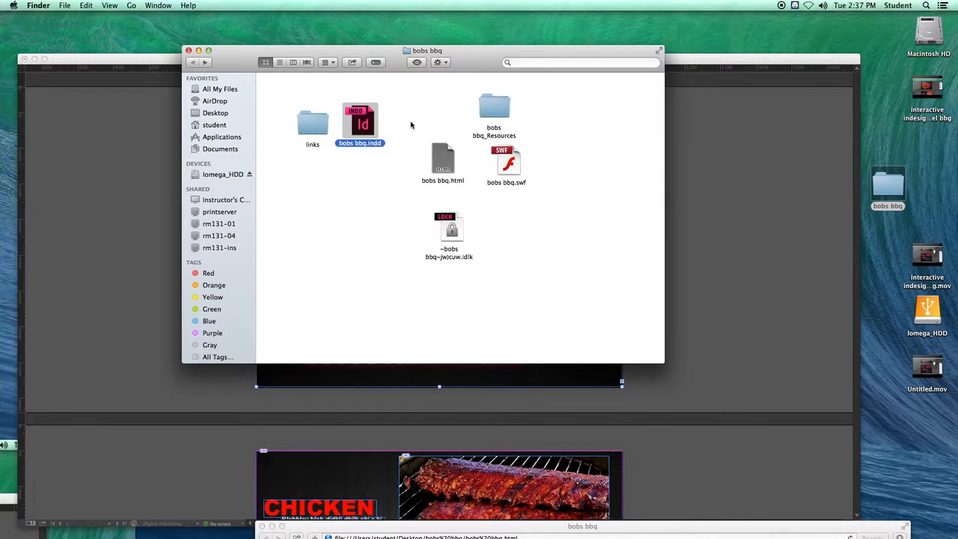
click(392, 222)
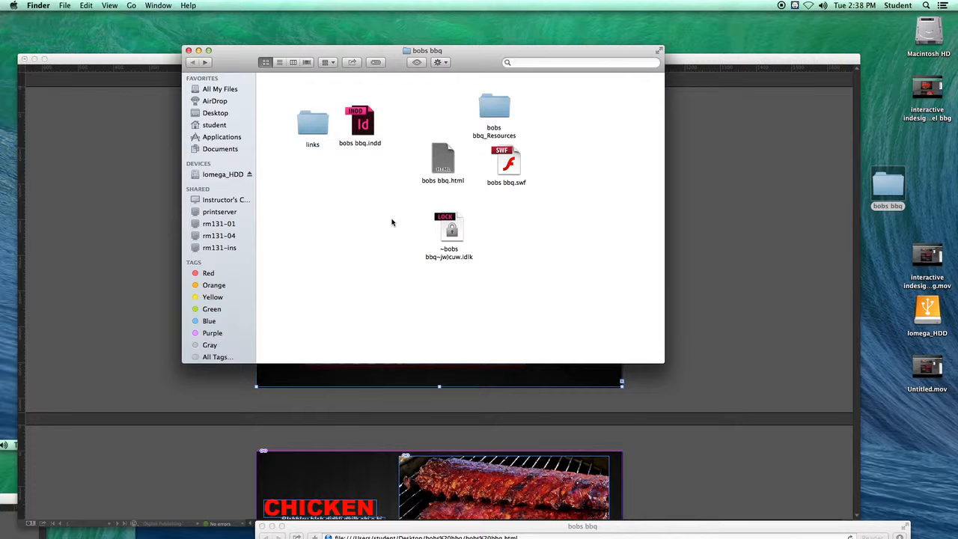
Step: Close the bobs bbq folder, return to InDesign, and examine the available export formats without exporting the document
click(189, 51)
click(187, 59)
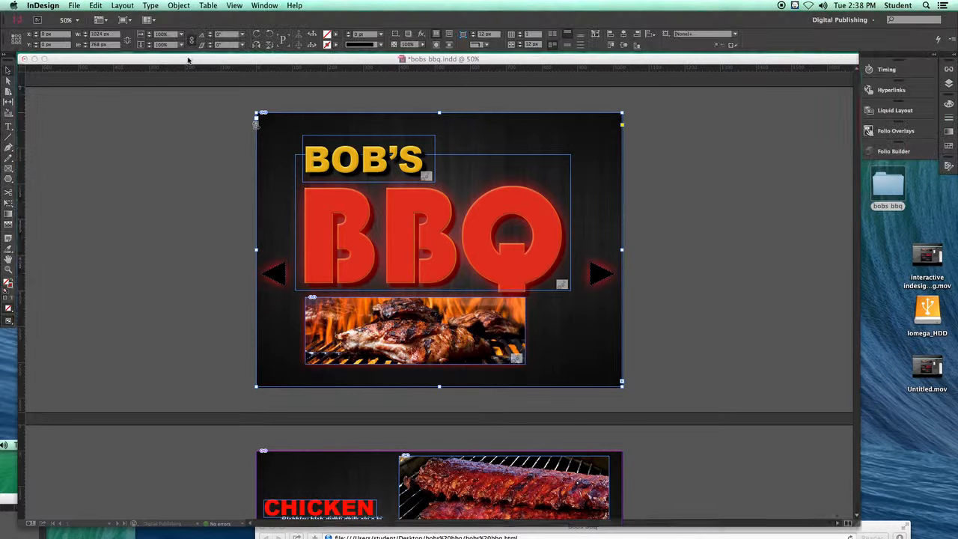
click(75, 5)
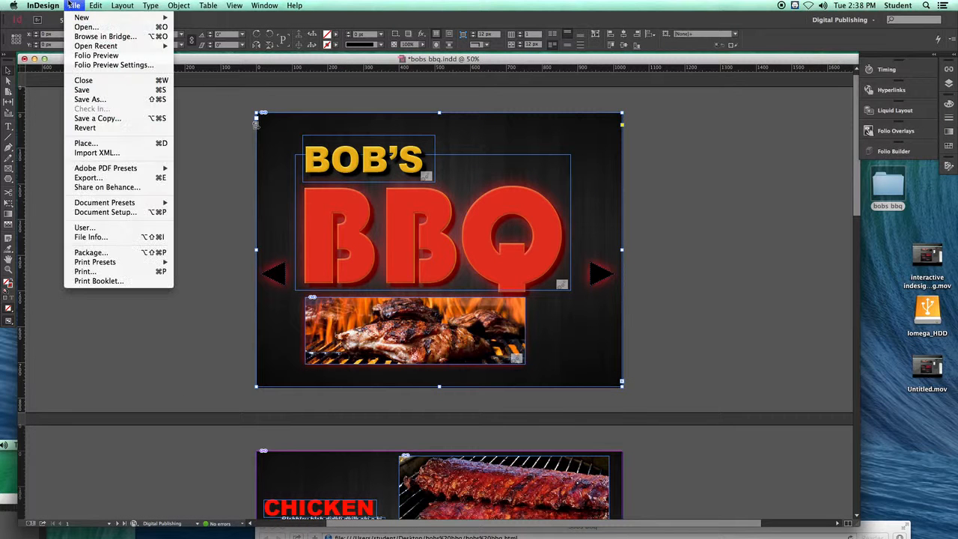
click(90, 178)
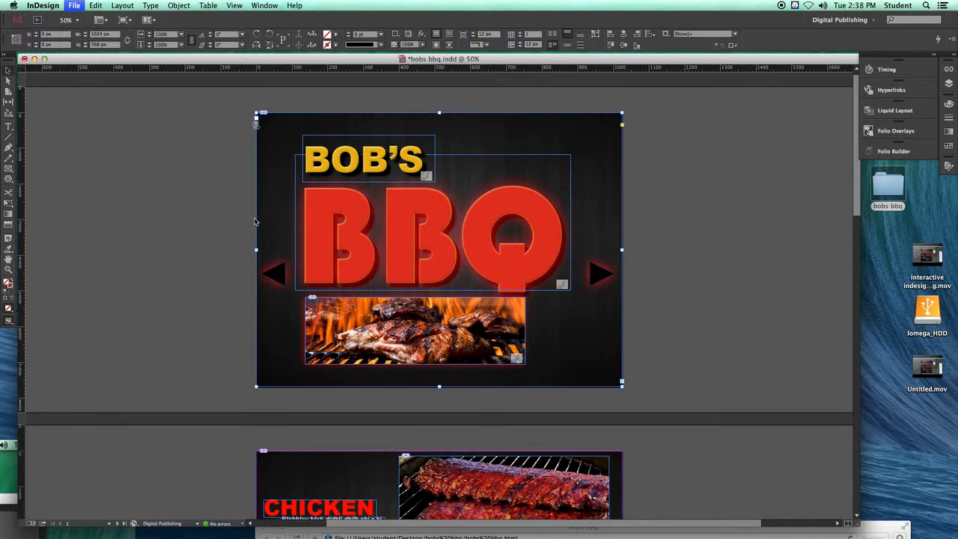
click(560, 282)
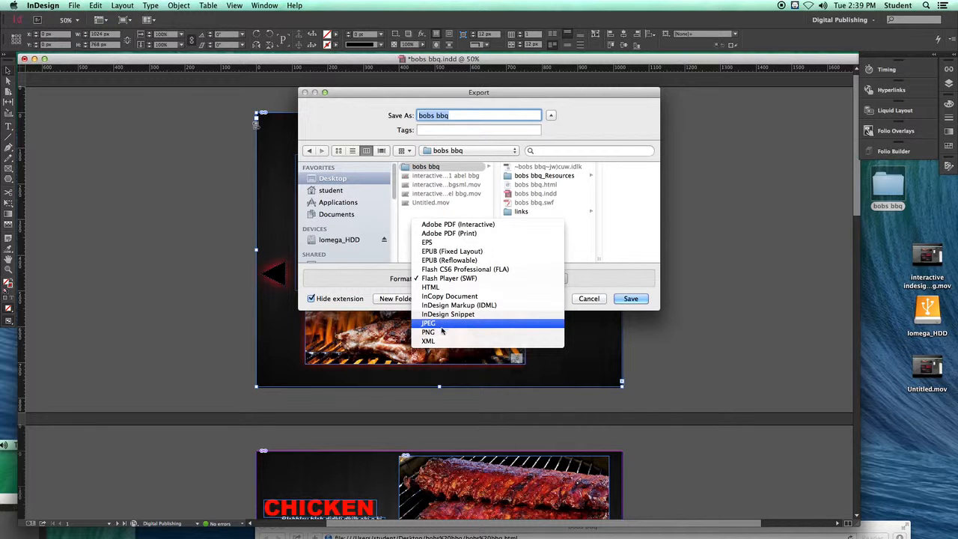
click(592, 257)
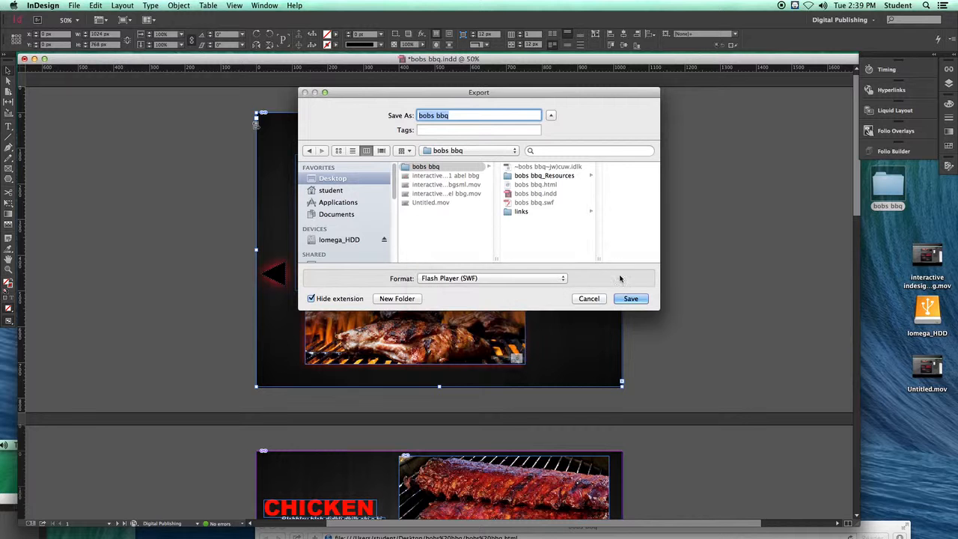
click(591, 299)
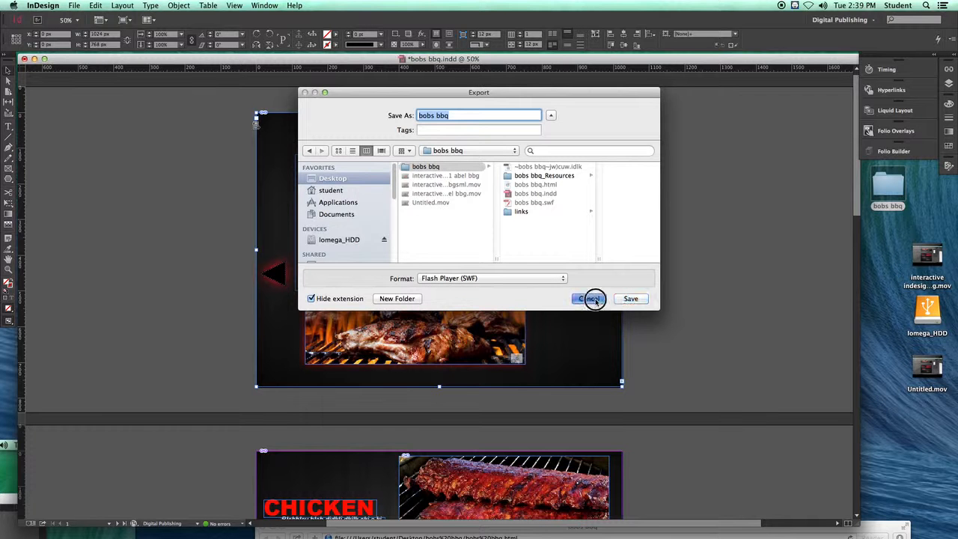
Step: Move the InDesign document window off the desktop files and reopen the bobs bbq folder in Finder
drag(815, 63, 698, 140)
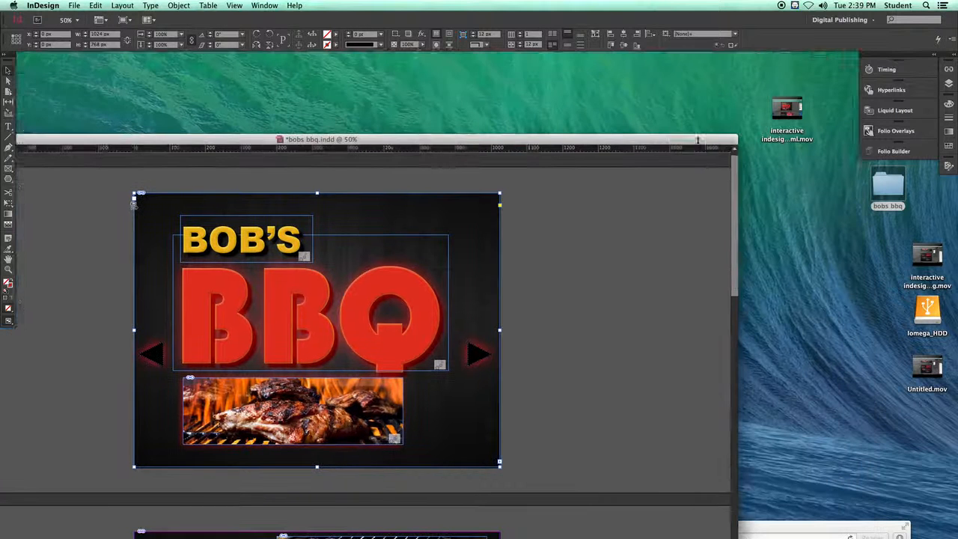
click(874, 241)
click(878, 184)
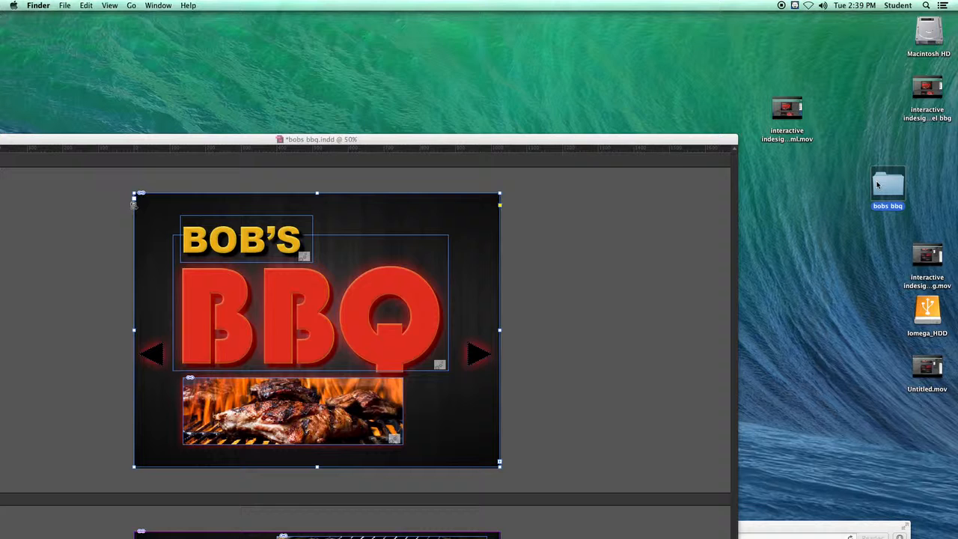
double_click(878, 184)
drag(221, 69, 200, 65)
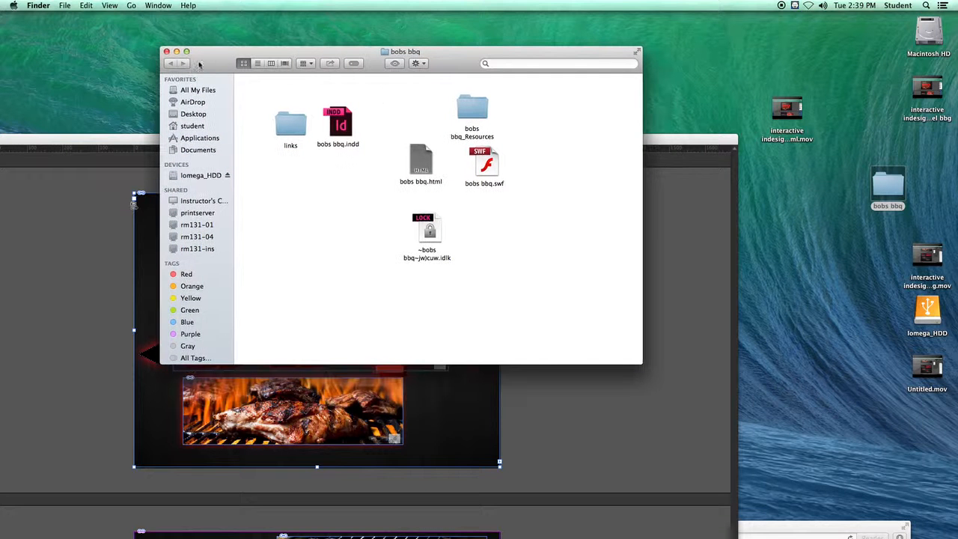